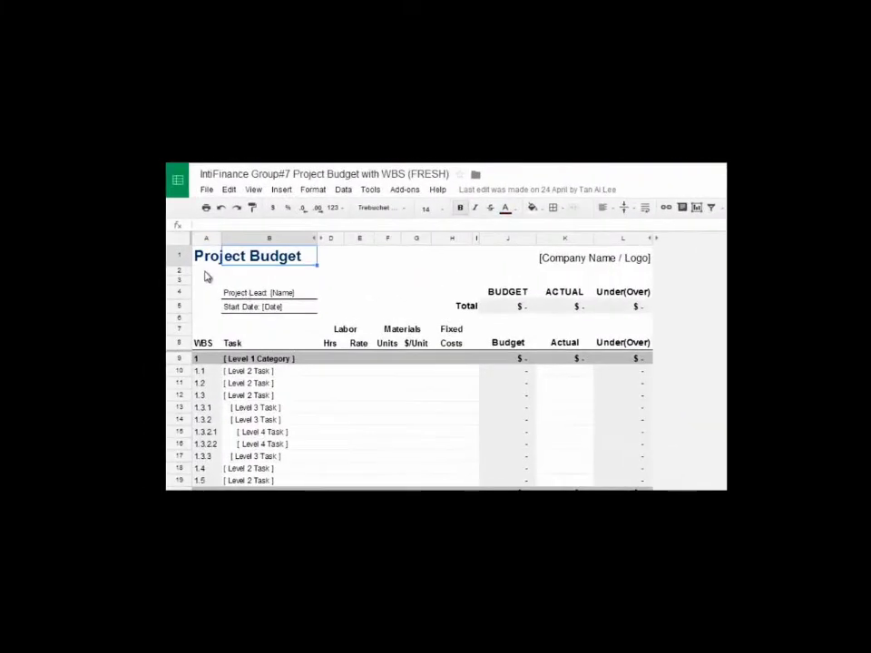
Step: Highlight the Project Budget title, the company name and logo placeholder, and the Project Lead and Start Date fields
click(209, 261)
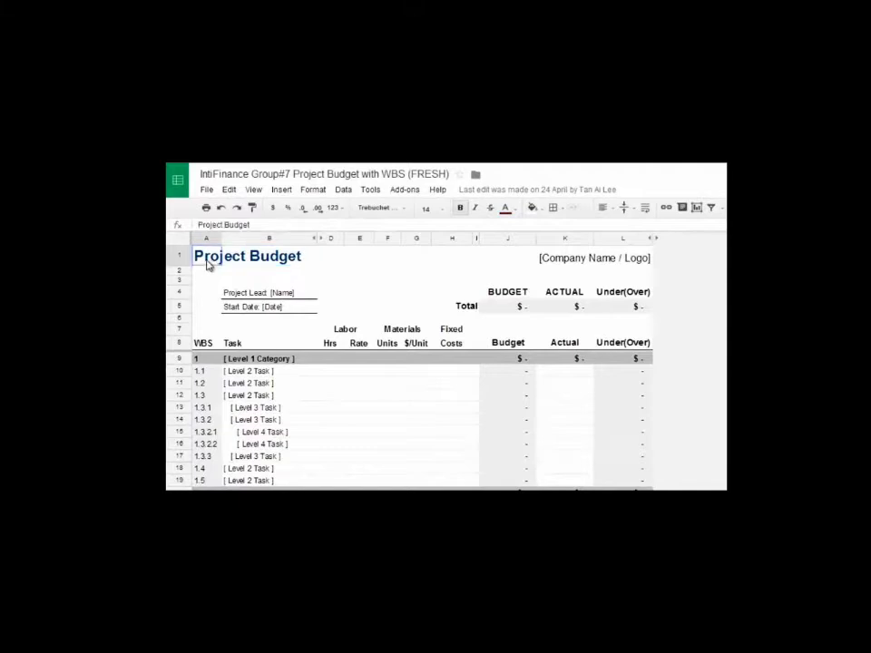
drag(234, 264, 286, 269)
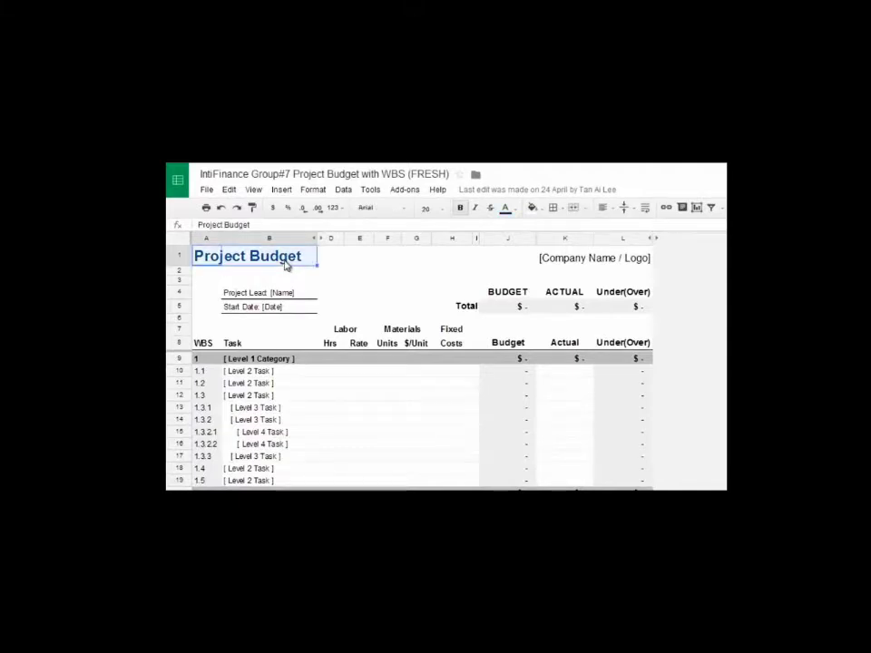
drag(554, 263, 643, 258)
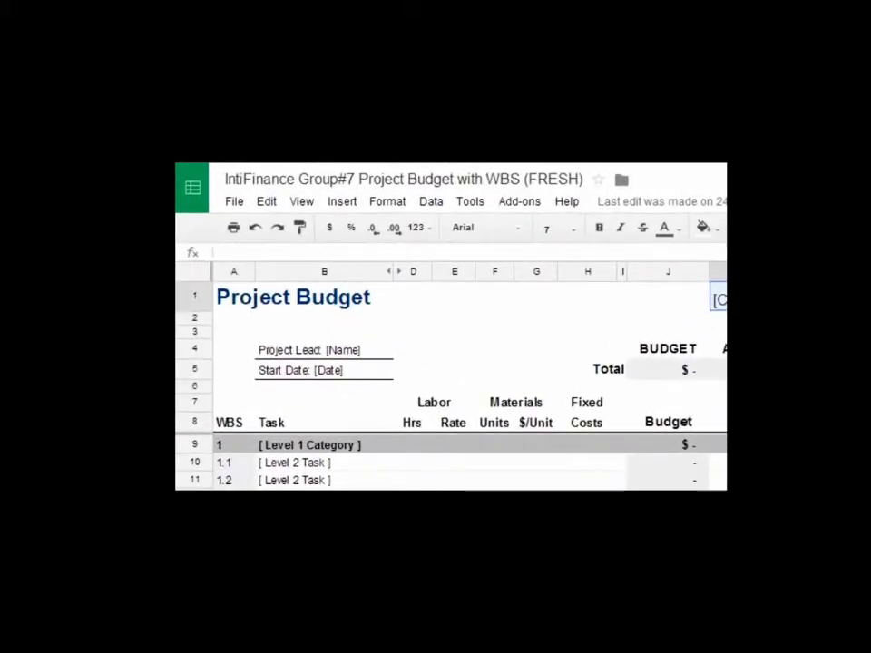
drag(263, 350, 339, 387)
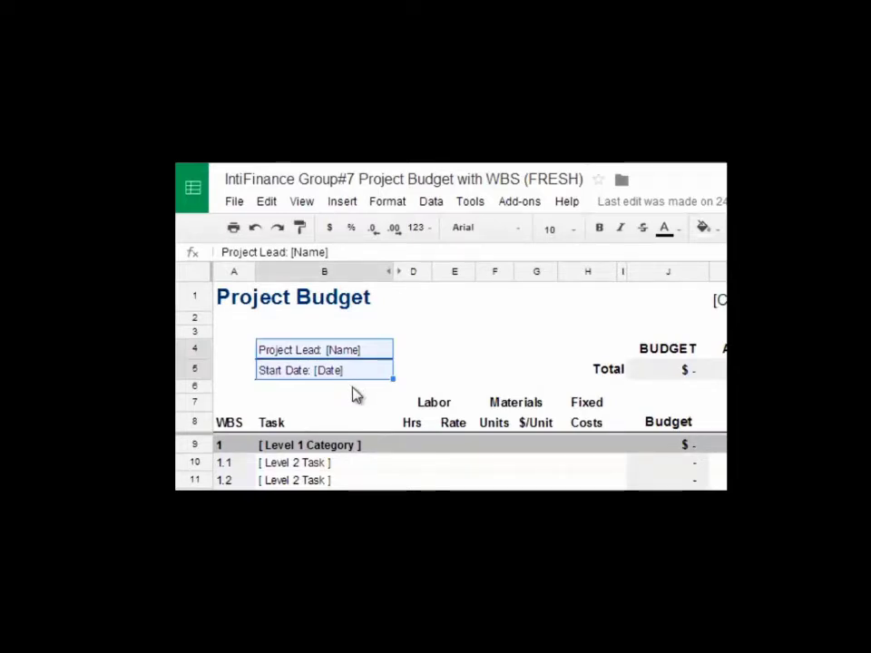
Step: Walk through the Level 1, 2 and 3 WBS task rows and the Labor, Materials and Fixed Costs headings
click(245, 446)
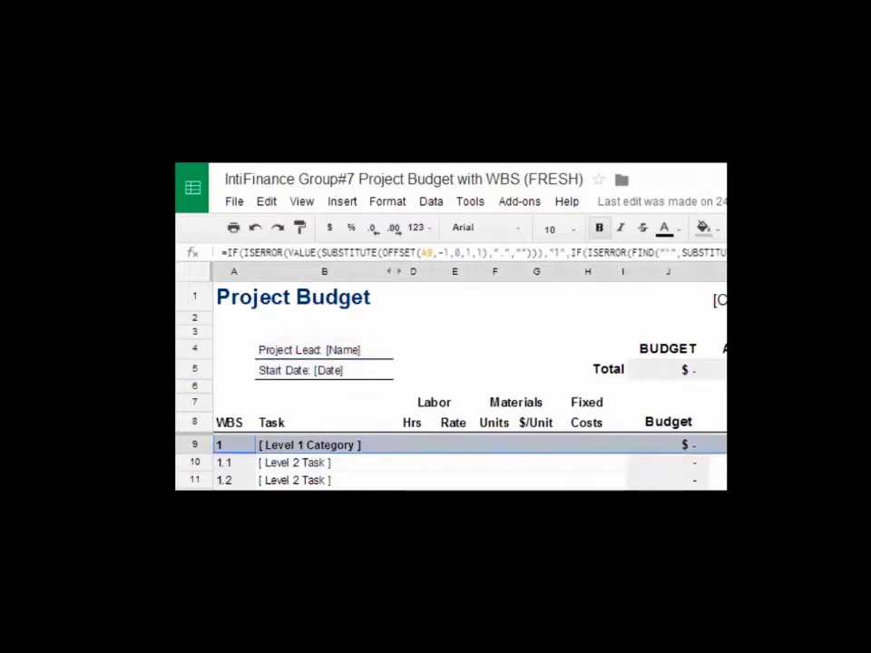
click(282, 464)
key(shift+Down)
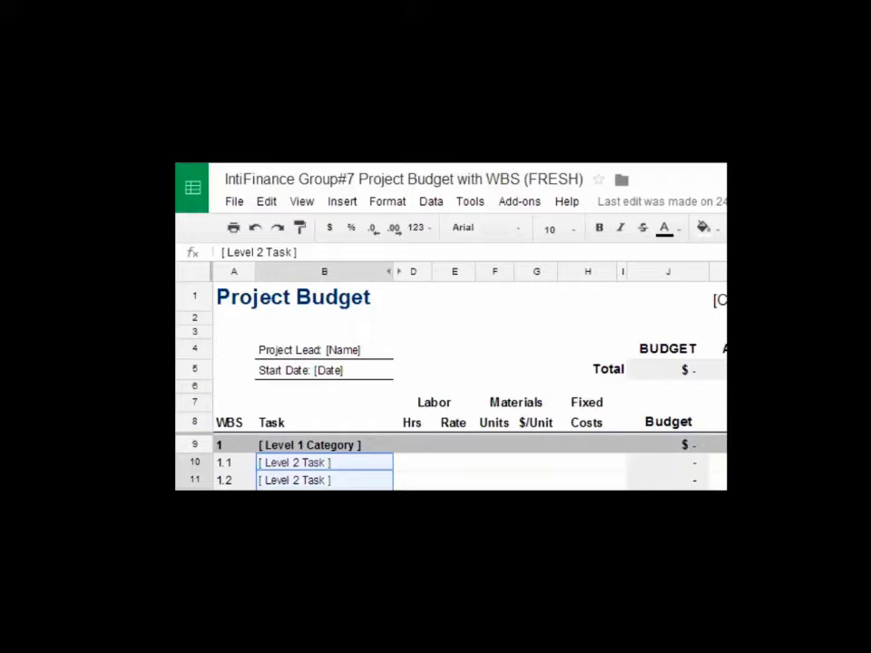
key(Down)
key(Down)
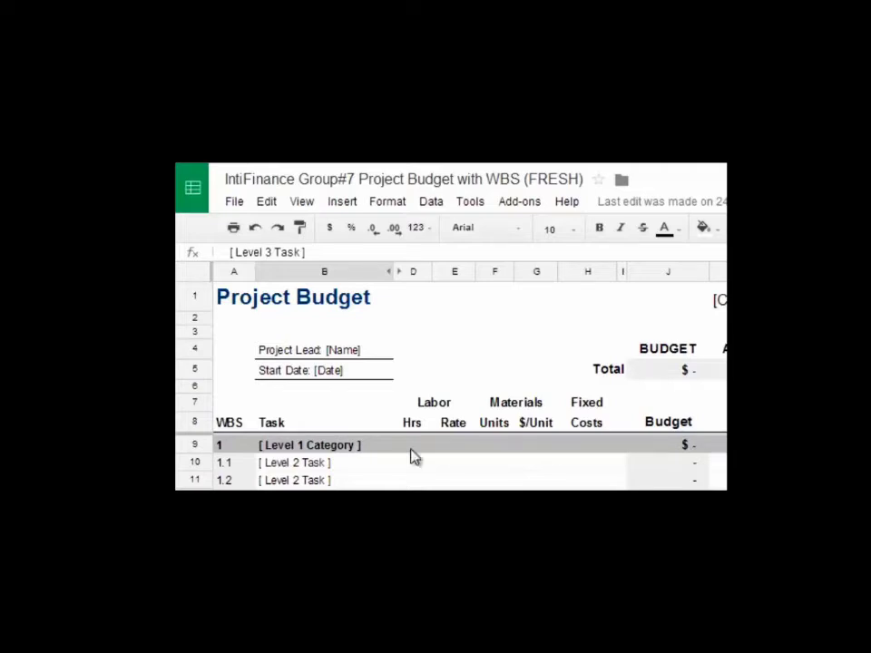
click(411, 403)
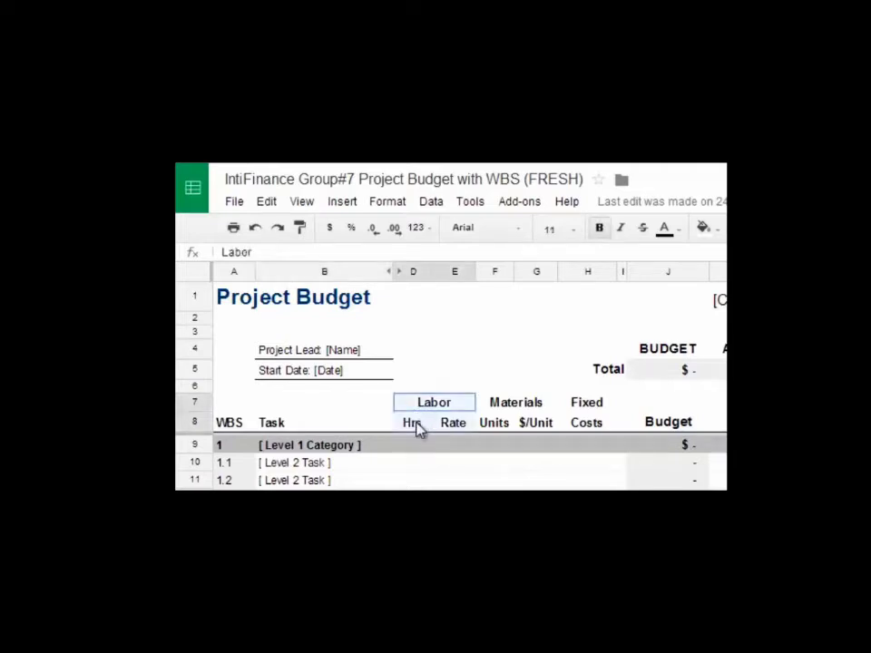
shift+click(591, 432)
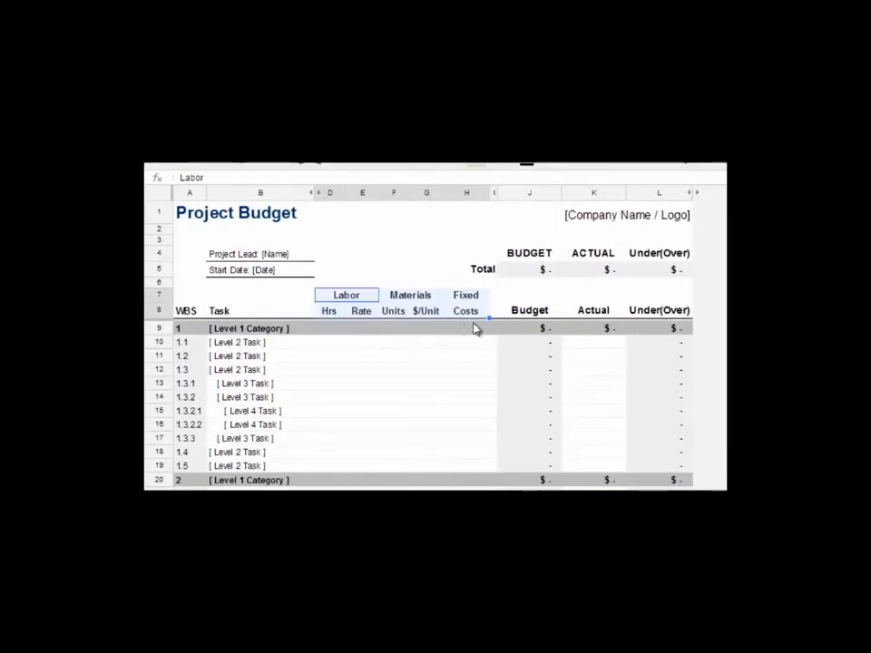
Step: Select the BUDGET, ACTUAL and Under(Over) columns in turn, then scroll down the sheet
drag(529, 254, 540, 482)
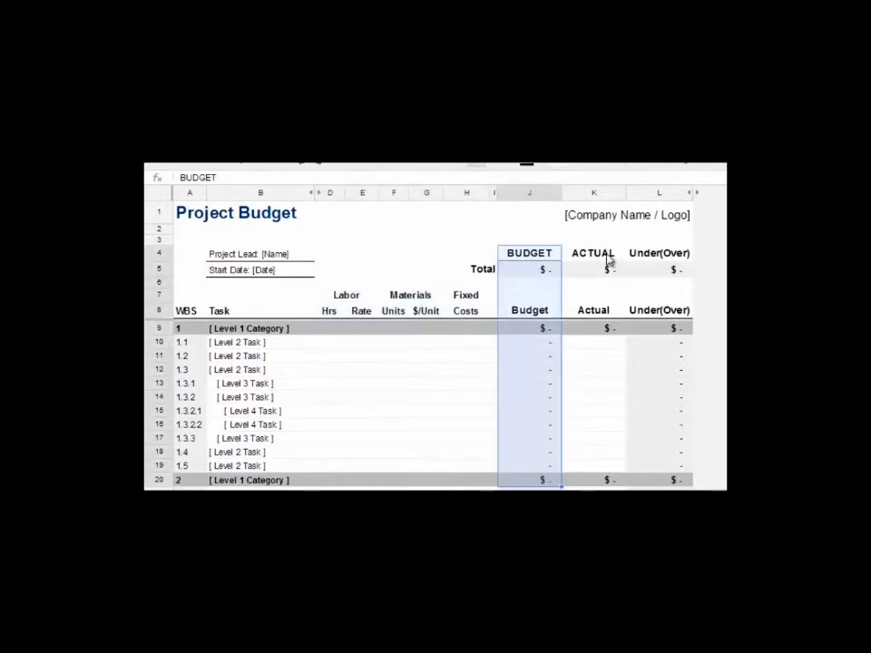
drag(608, 258, 603, 480)
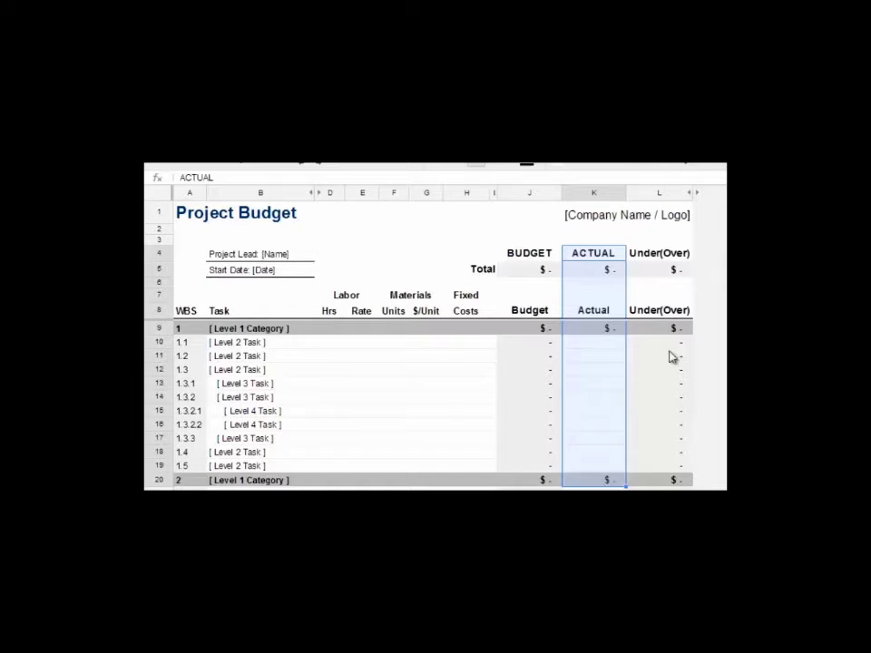
drag(668, 253, 654, 476)
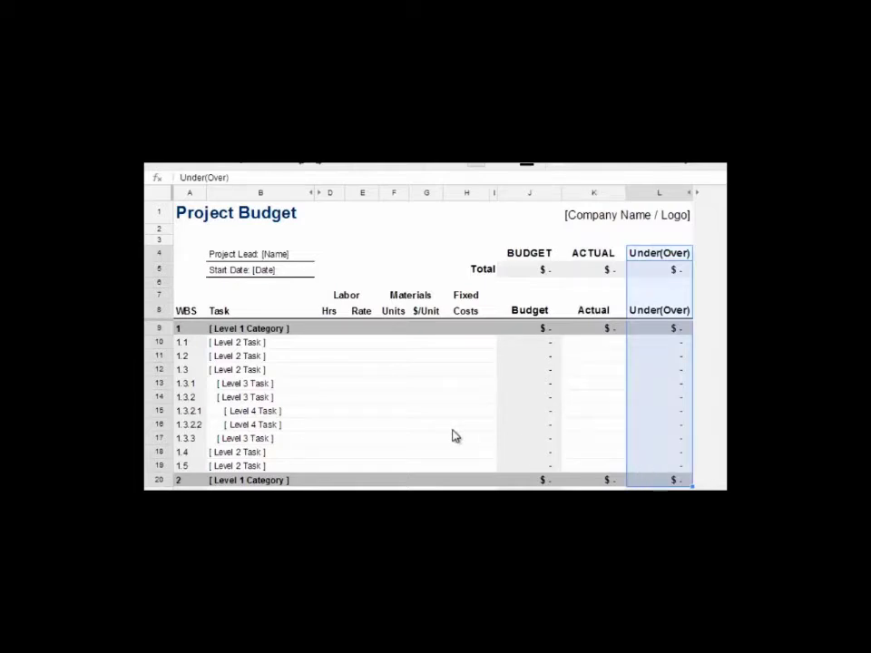
scroll(456, 435, down, 2)
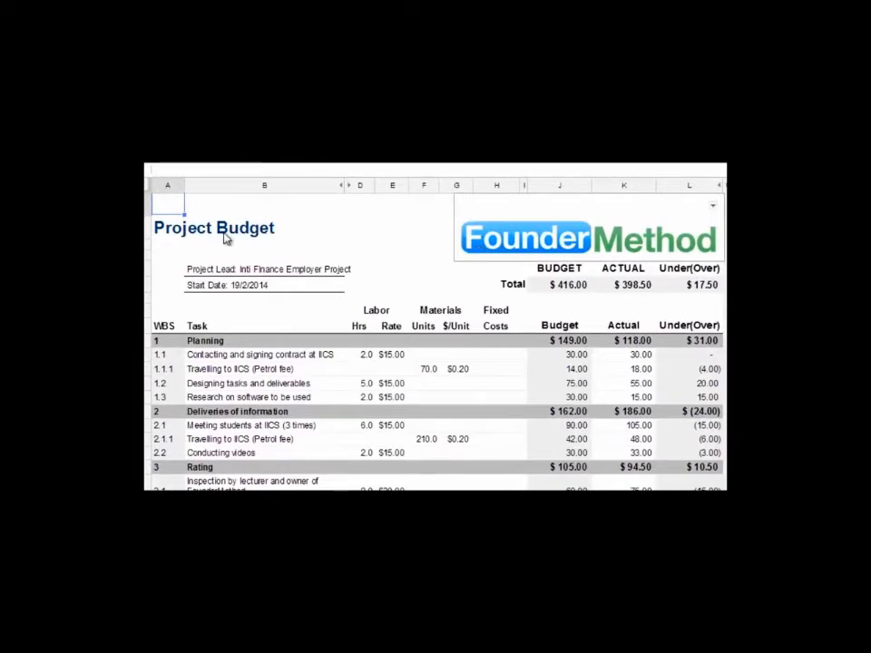
drag(201, 268, 380, 300)
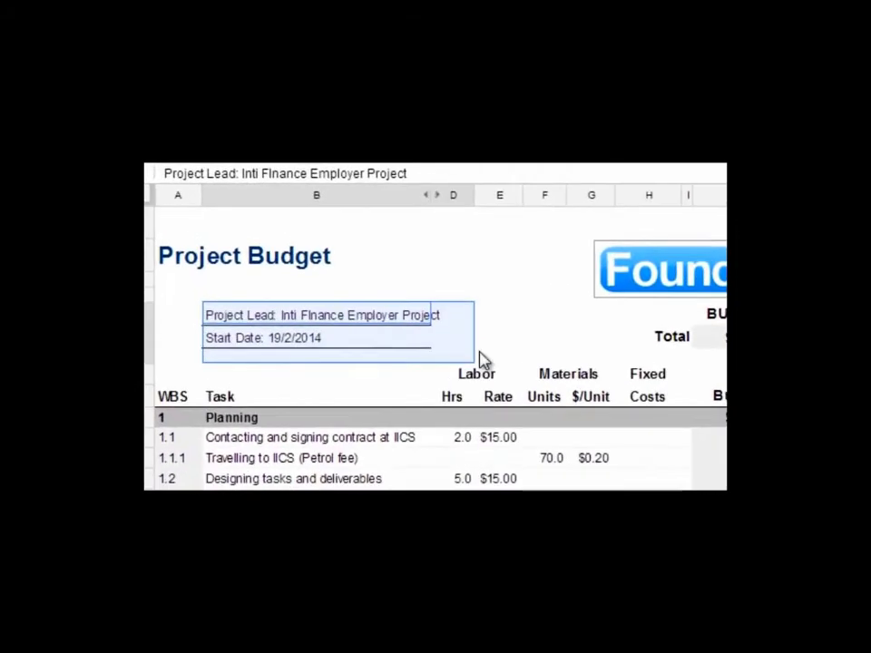
drag(481, 360, 558, 365)
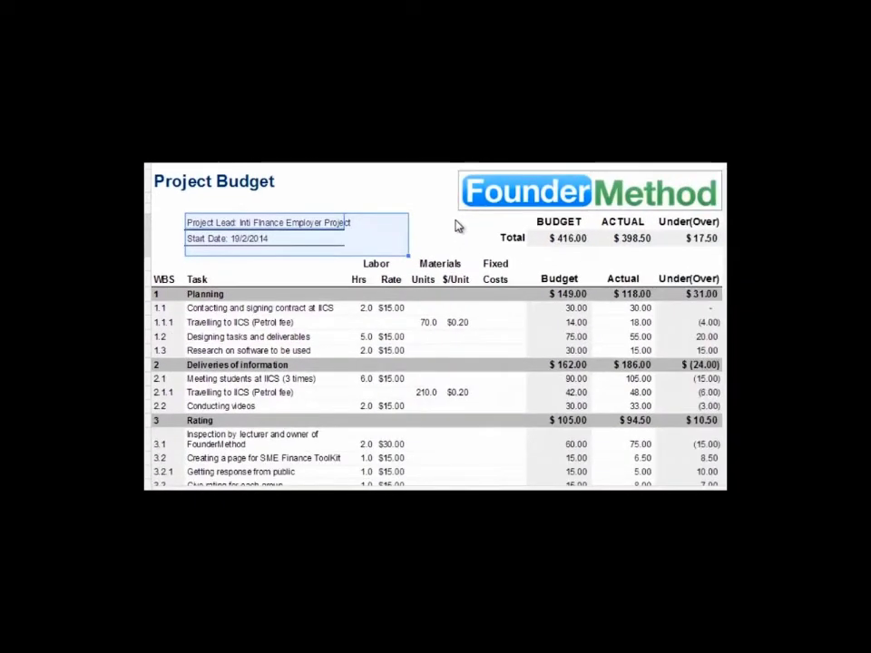
scroll(428, 228, down, 1)
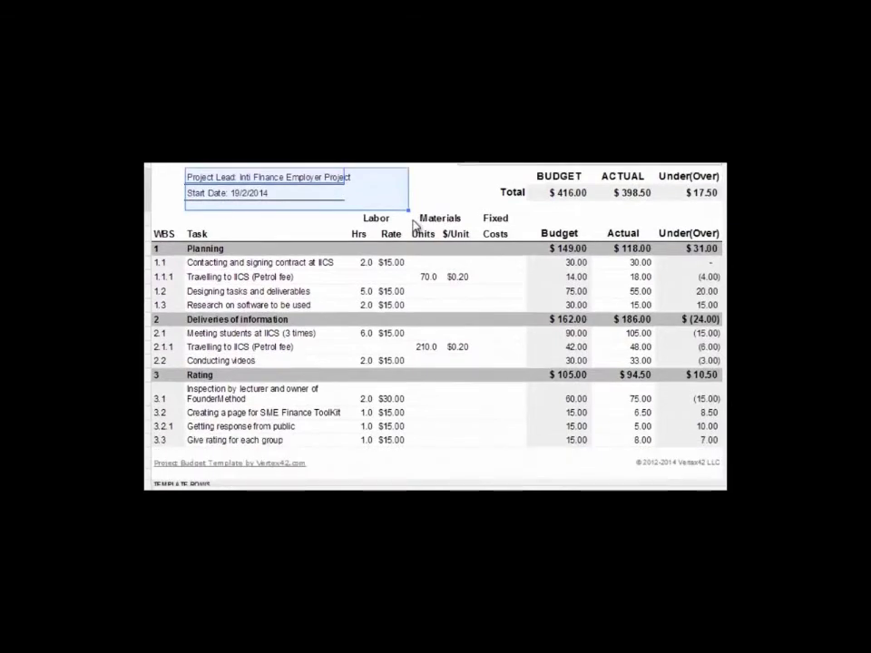
click(167, 254)
drag(167, 254, 274, 253)
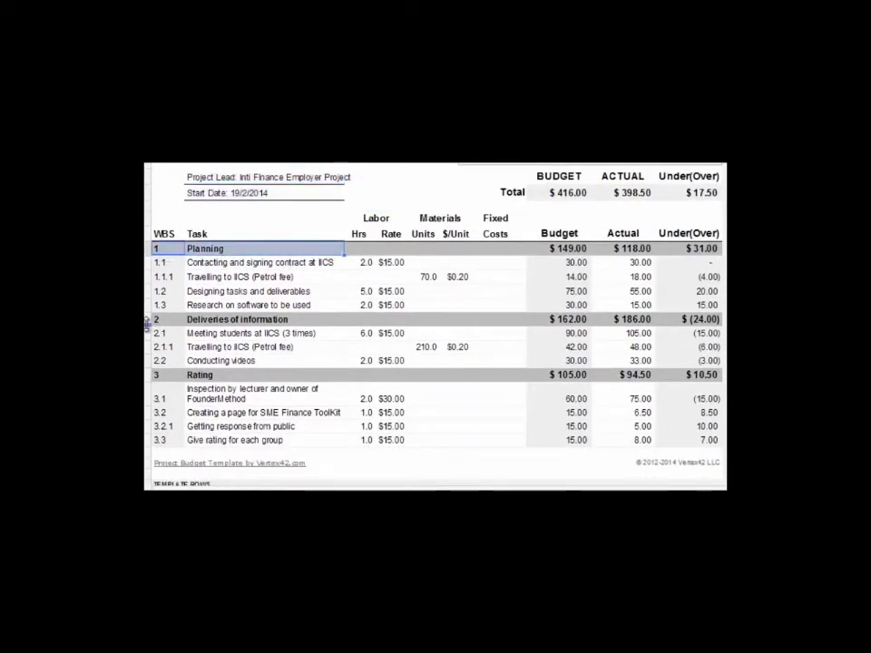
drag(158, 320, 263, 319)
drag(170, 374, 717, 375)
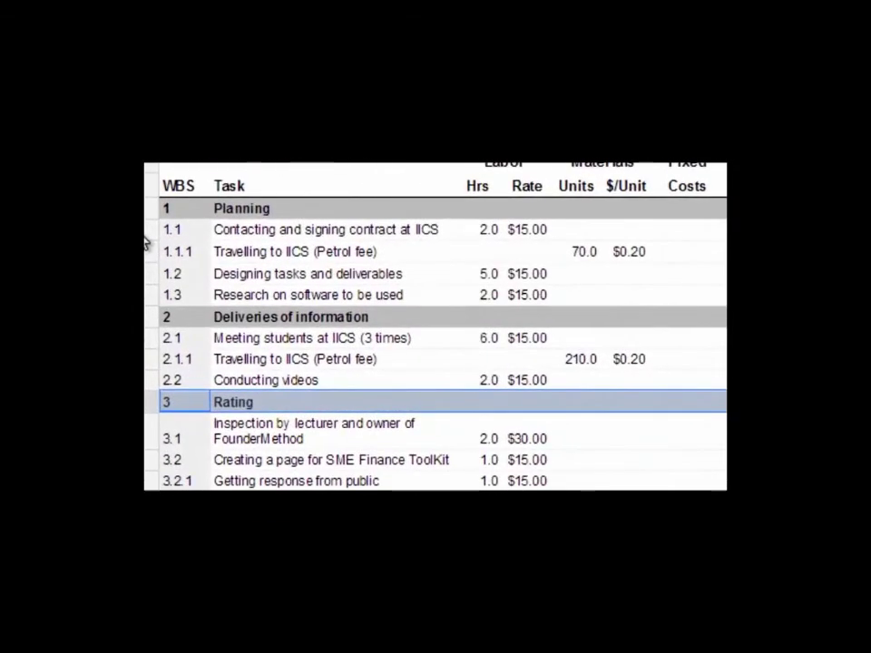
click(146, 339)
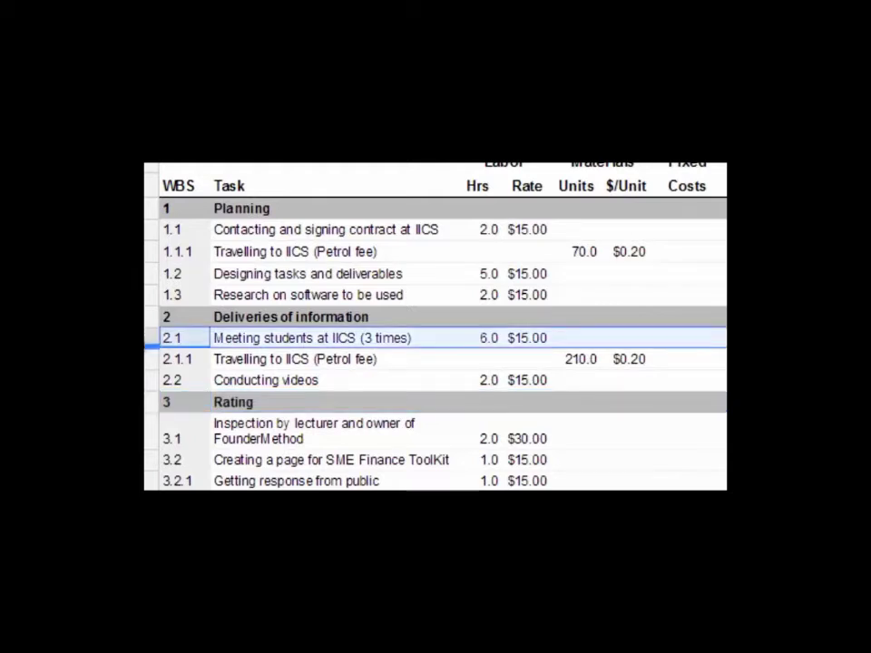
click(145, 251)
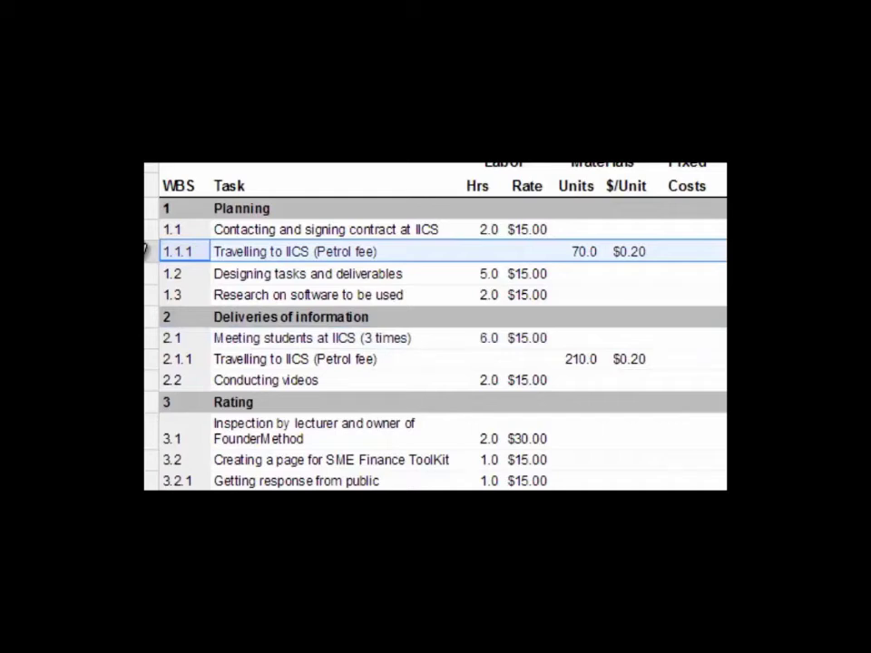
click(147, 358)
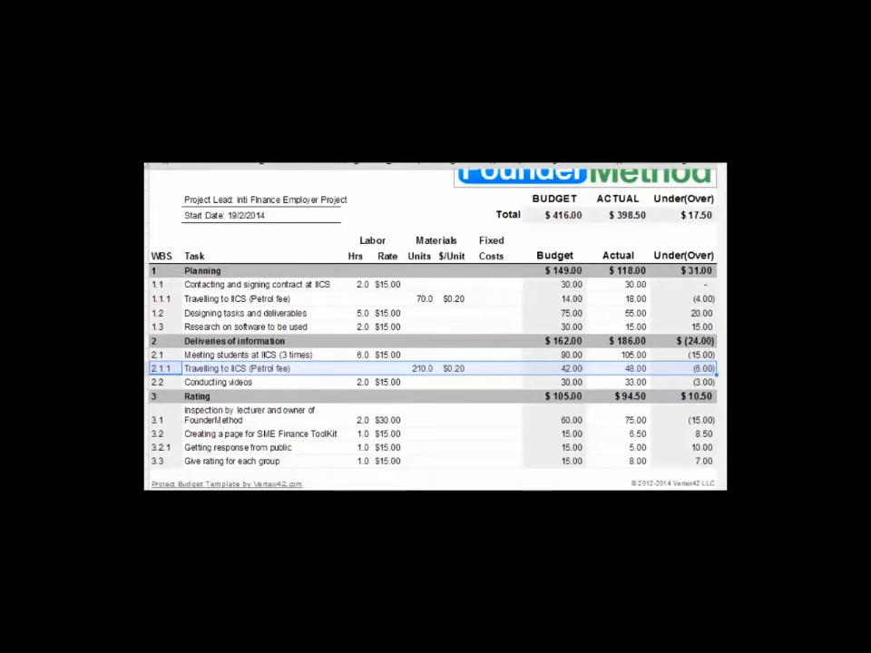
drag(375, 241, 373, 456)
click(453, 242)
click(685, 271)
drag(567, 258, 573, 450)
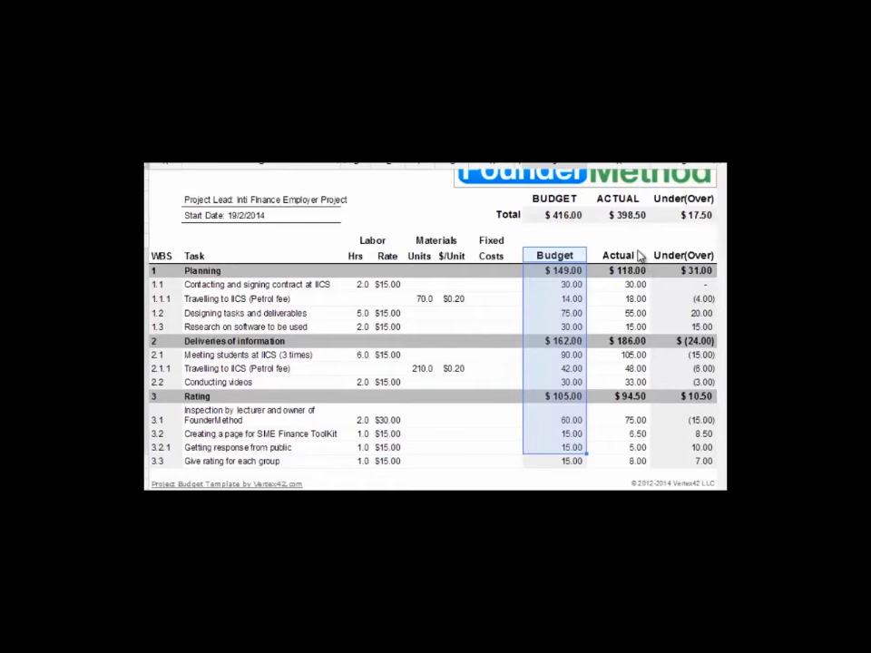
drag(638, 257, 609, 471)
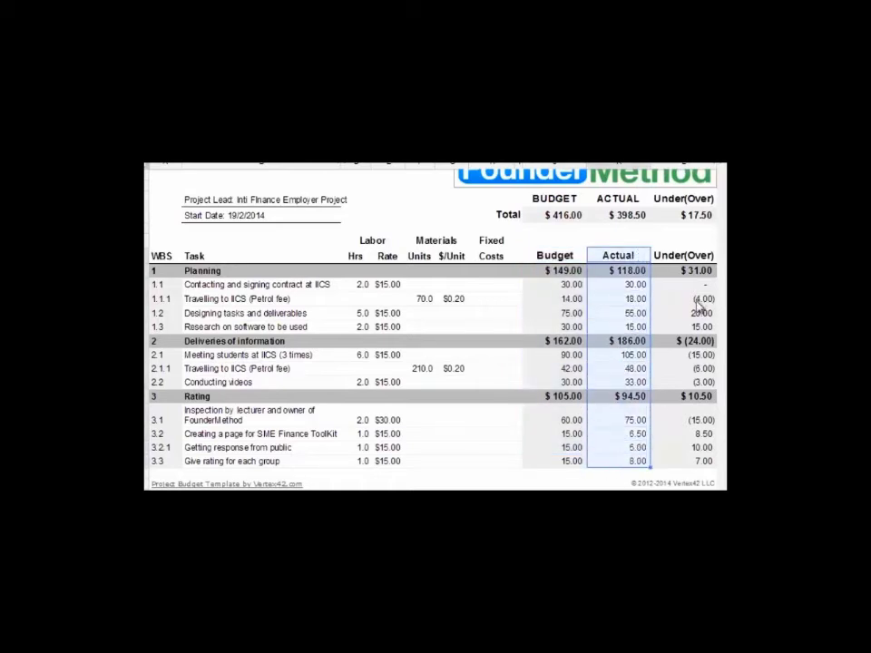
drag(707, 259, 675, 473)
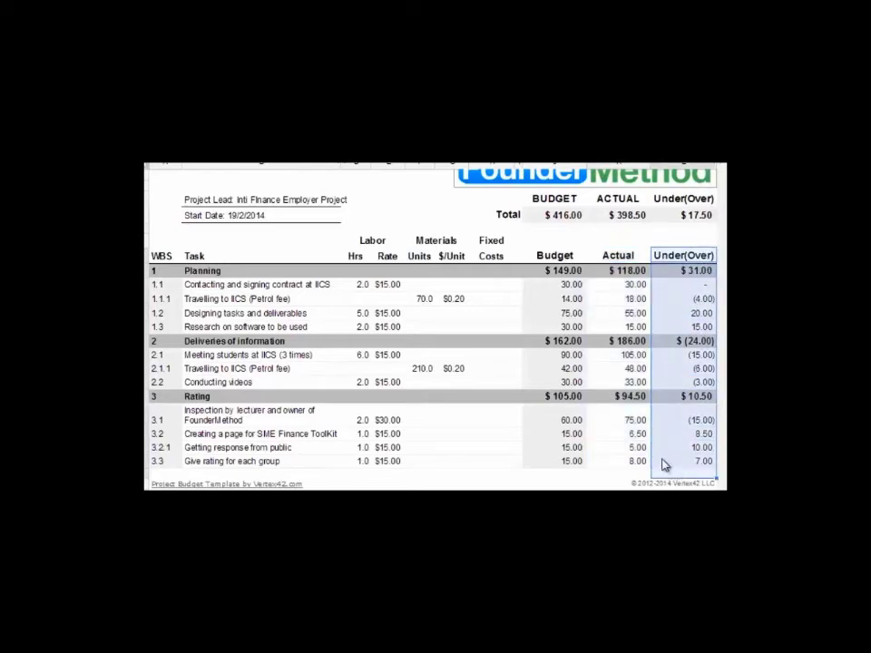
scroll(665, 472, down, 1)
scroll(665, 471, down, 2)
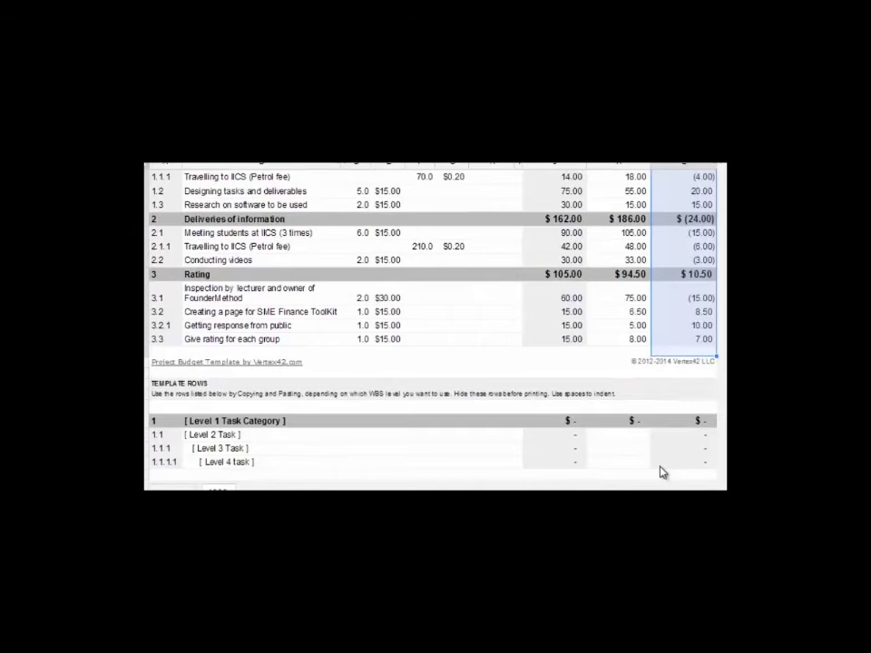
scroll(661, 472, up, 3)
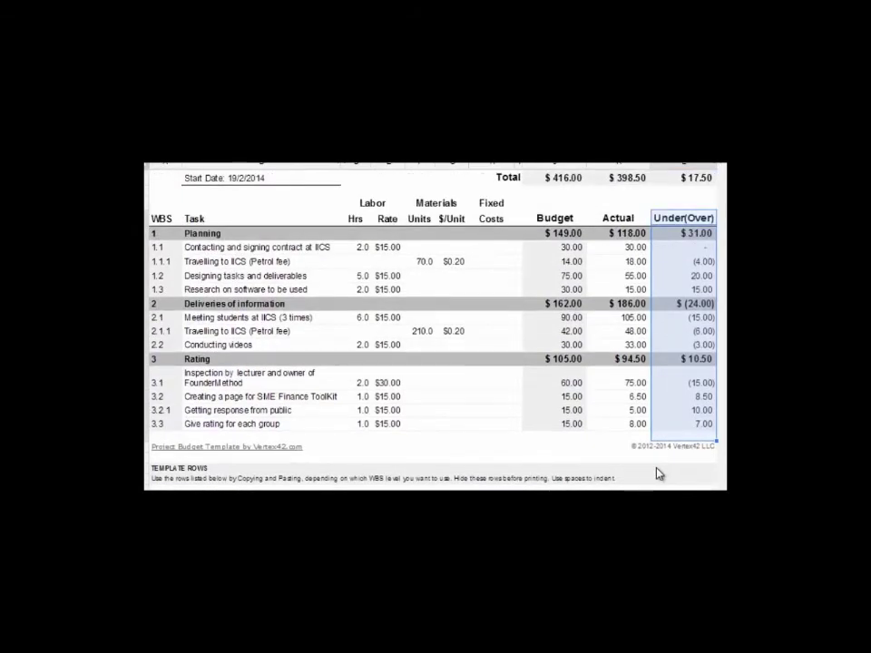
scroll(657, 473, up, 2)
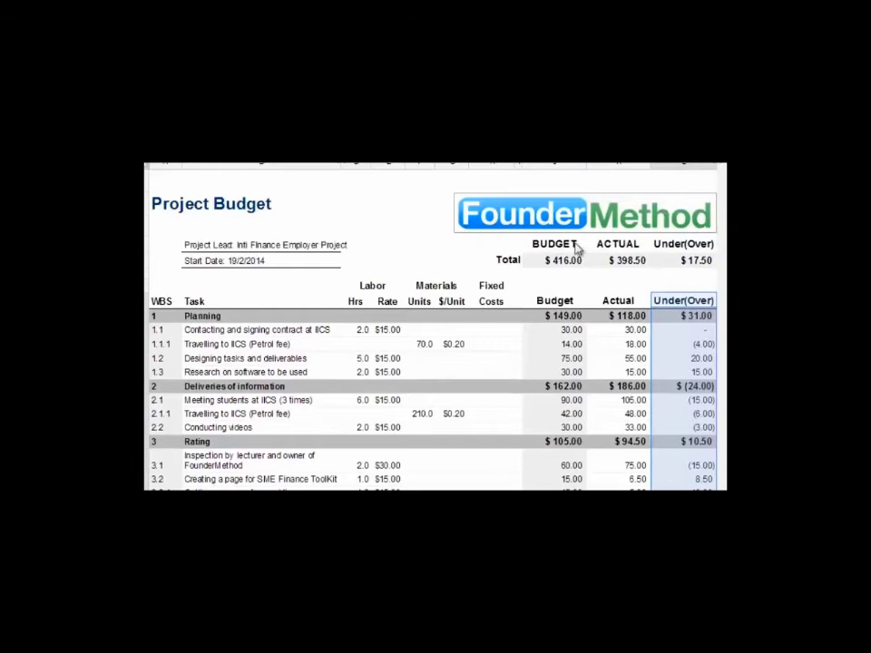
drag(508, 241, 711, 274)
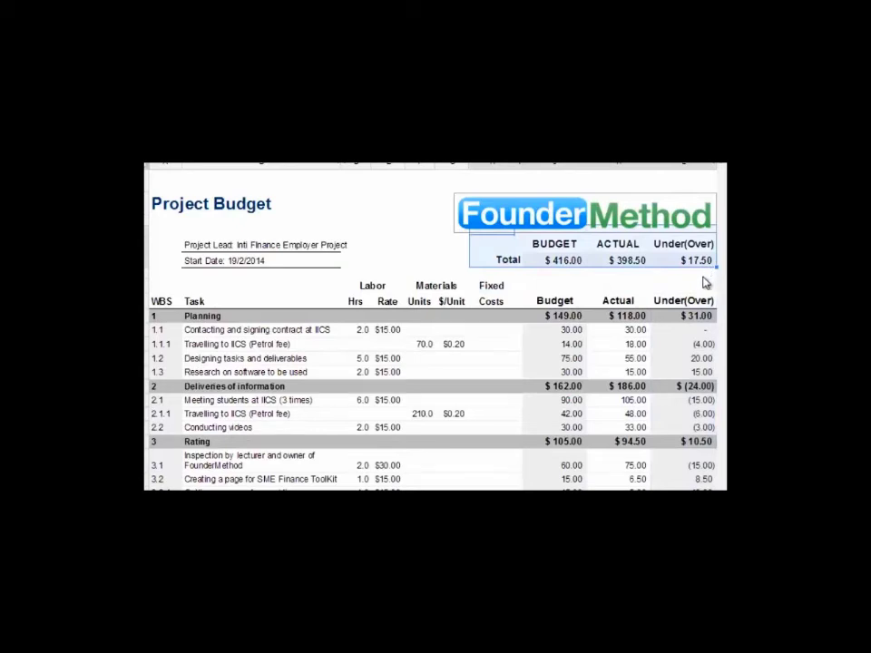
click(705, 277)
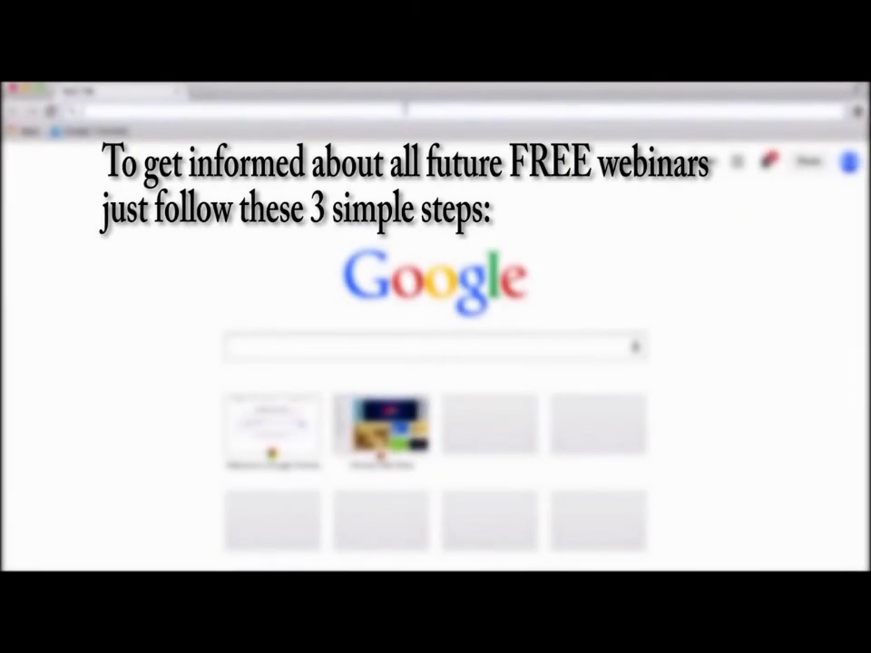
Step: On foundermethod.com, submit the webinar signup form with the user's first name and e-mail address, then open a new tab
text(foundermet)
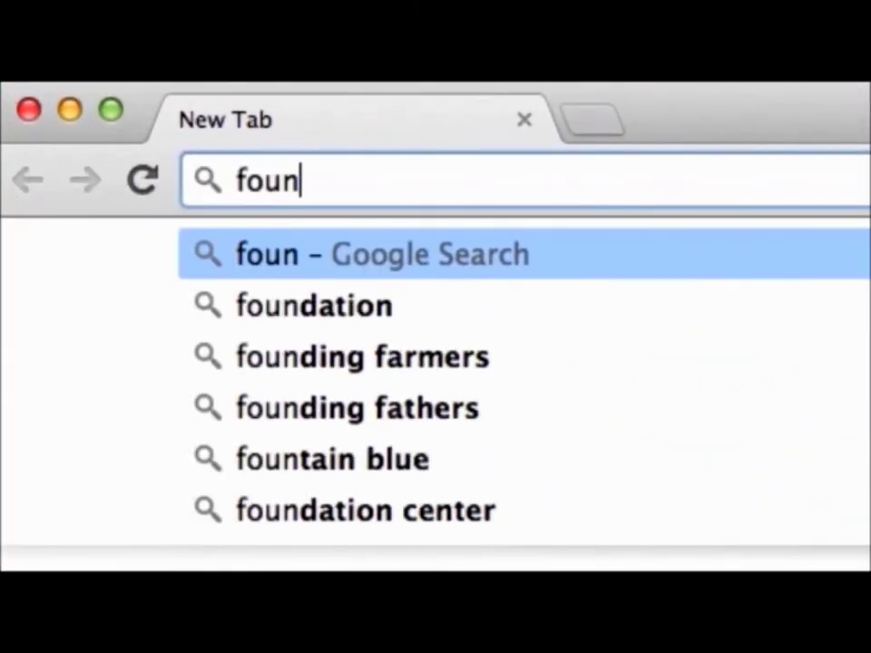
text(hod.com)
key(Return)
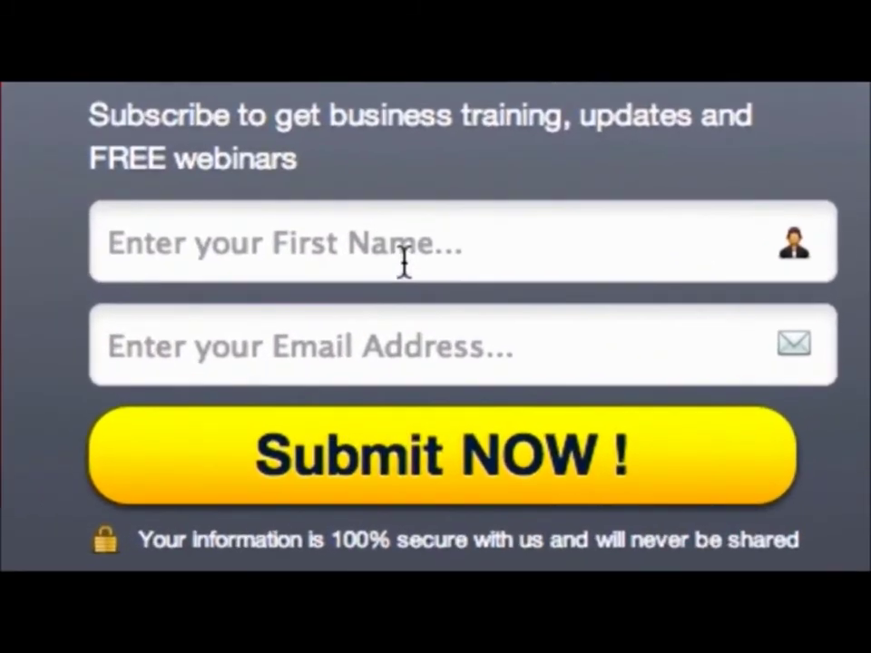
click(612, 399)
text(amanda)
key(Tab)
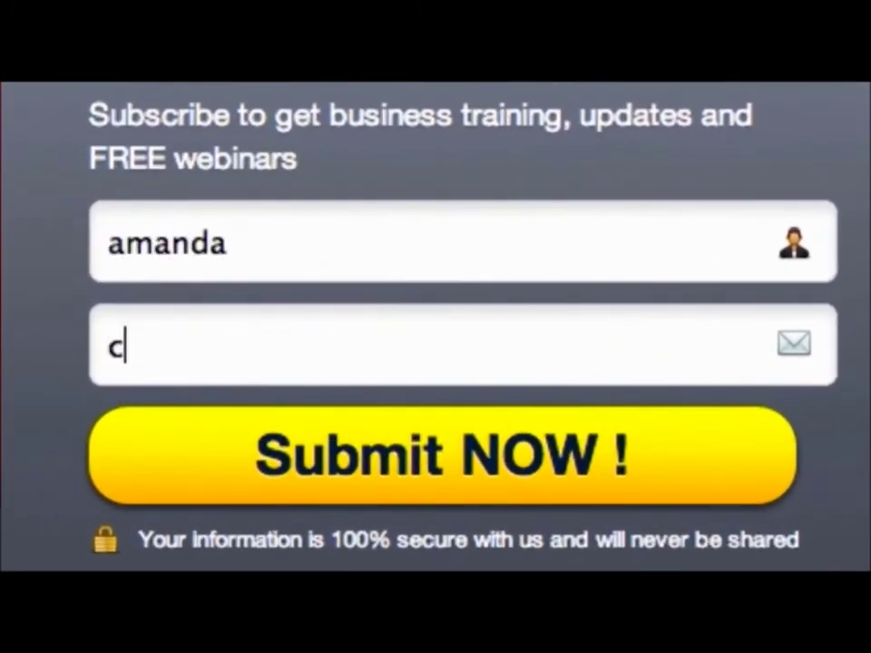
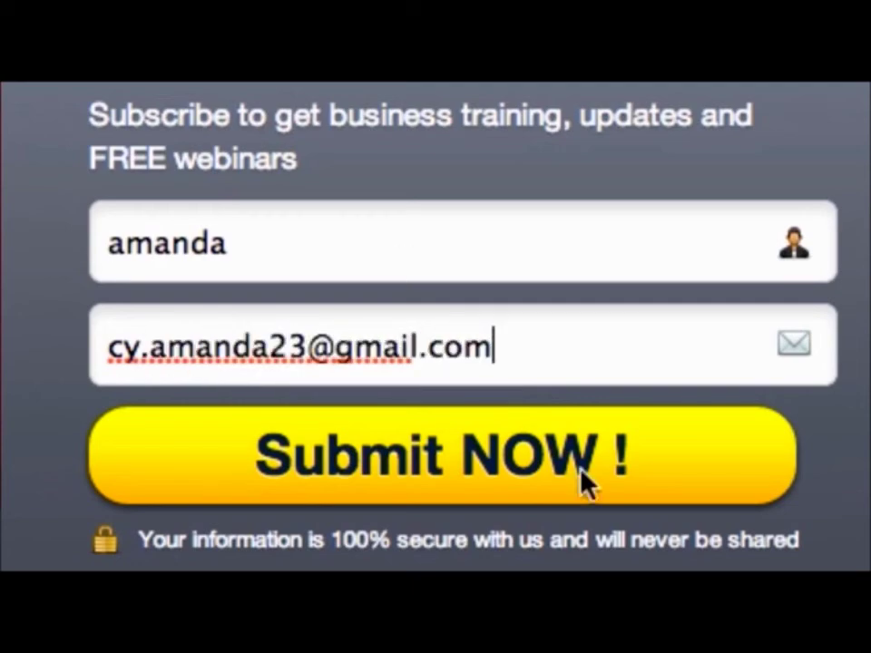
click(579, 468)
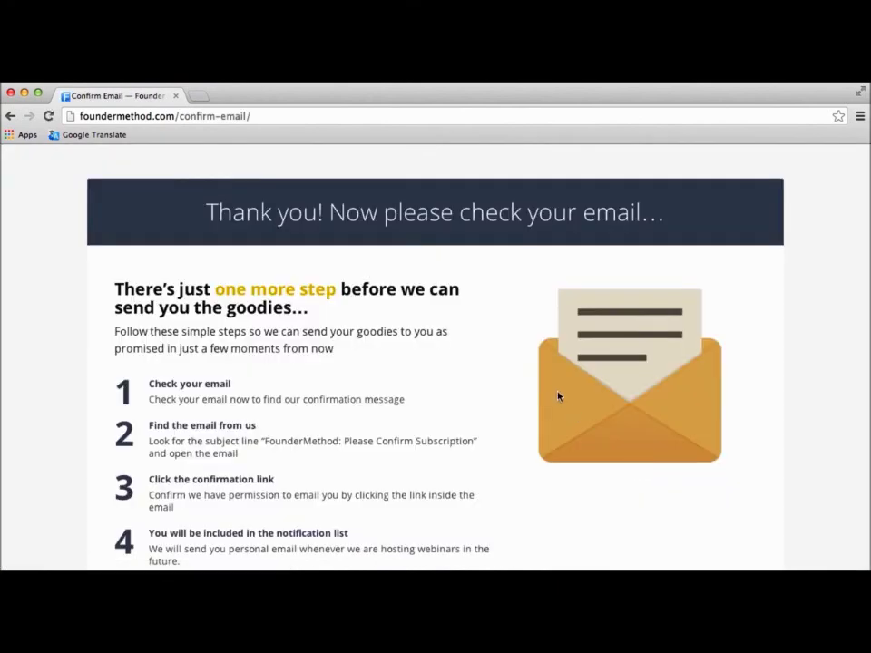
scroll(499, 356, down, 3)
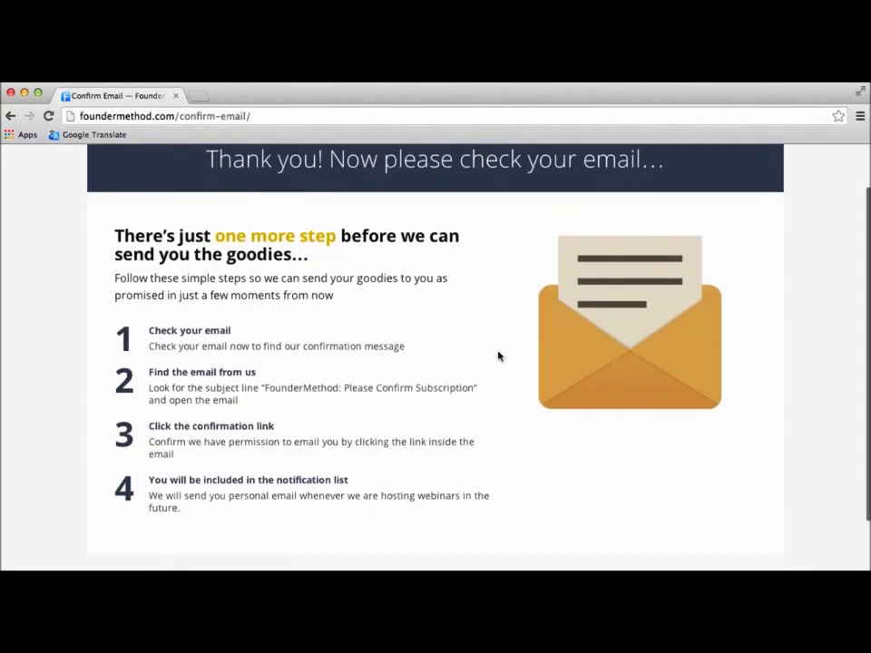
key(super+n)
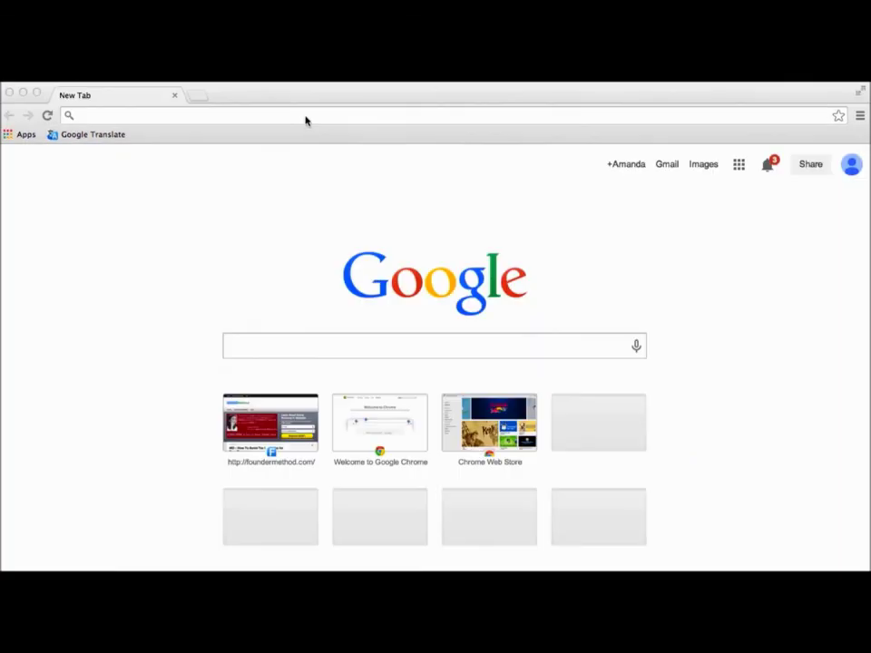
Step: Go to gmail.com and open the 'FounderMethod: Please Confirm Subscription' message in the Primary inbox
text(gmail.co)
key(Return)
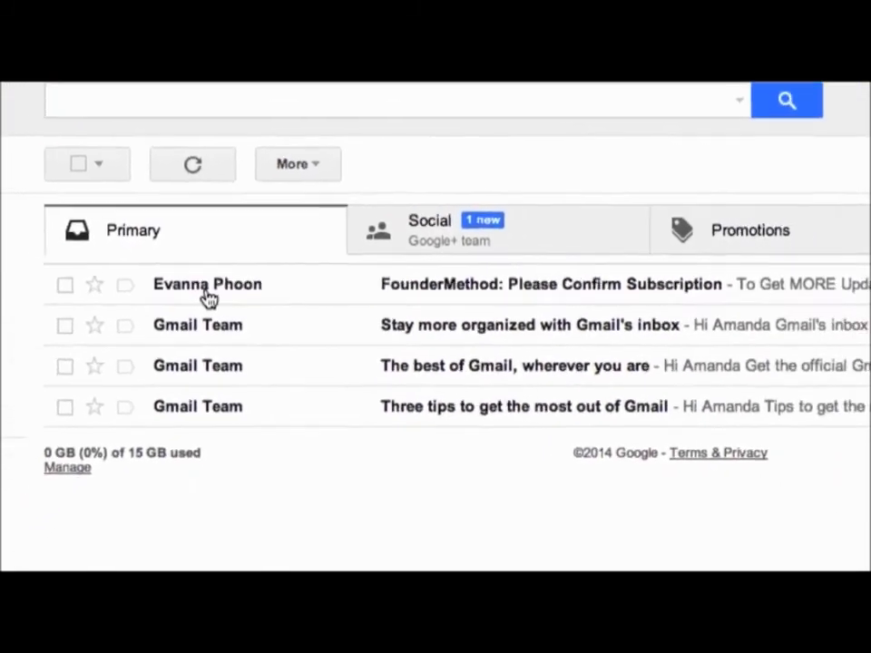
click(207, 292)
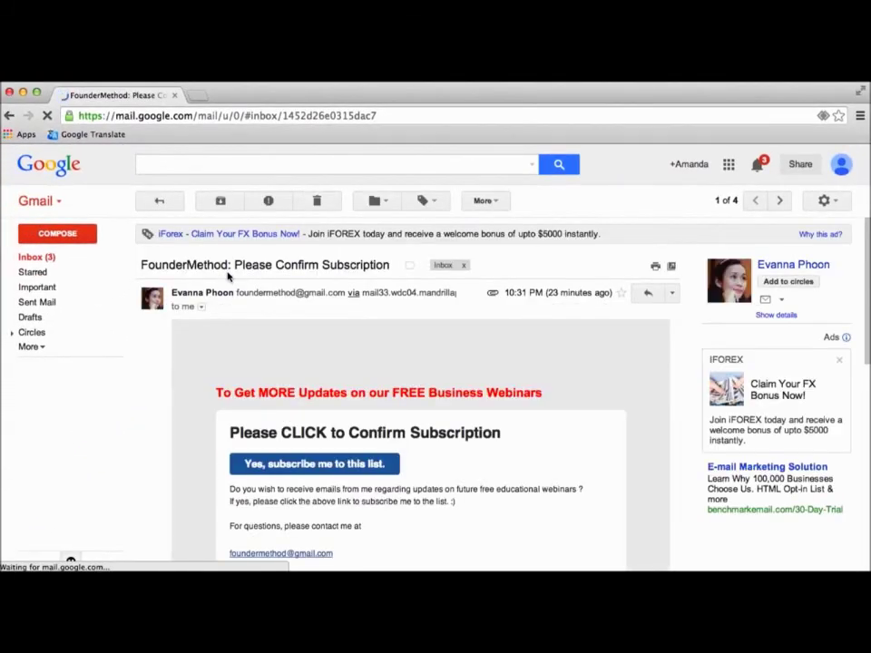